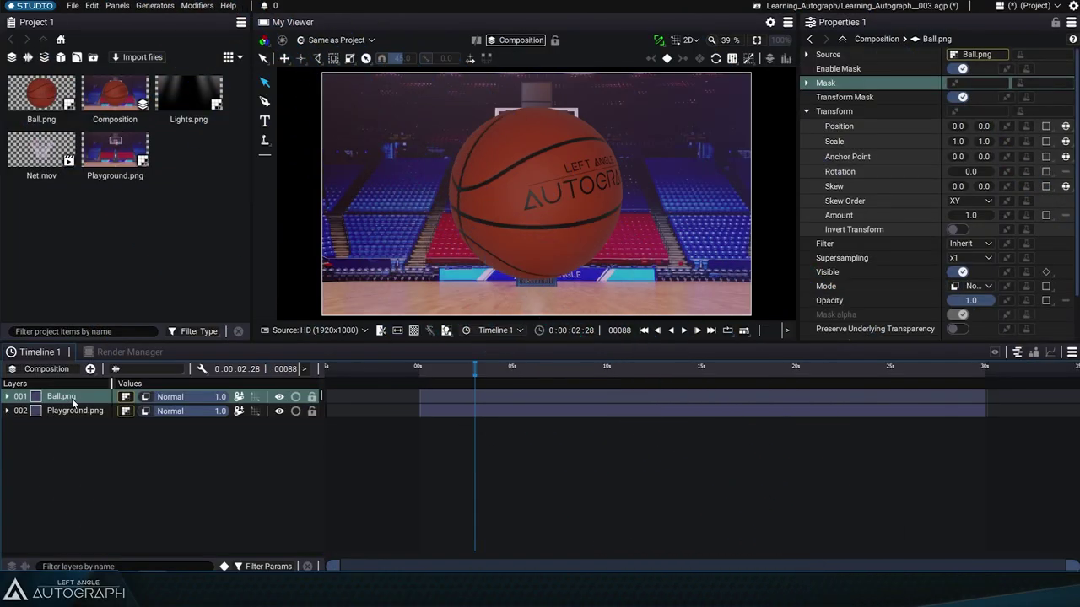
# Step: Widen the composition viewer by shrinking the project area beside it
pyautogui.moveTo(475, 309)
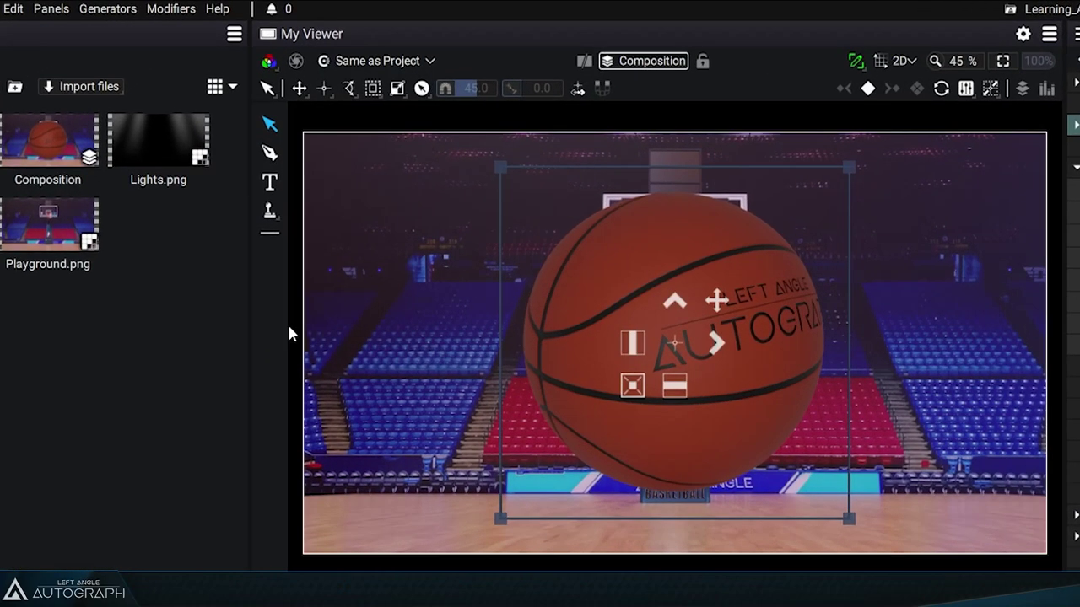
pyautogui.moveTo(248, 274); pyautogui.dragTo(126, 273)
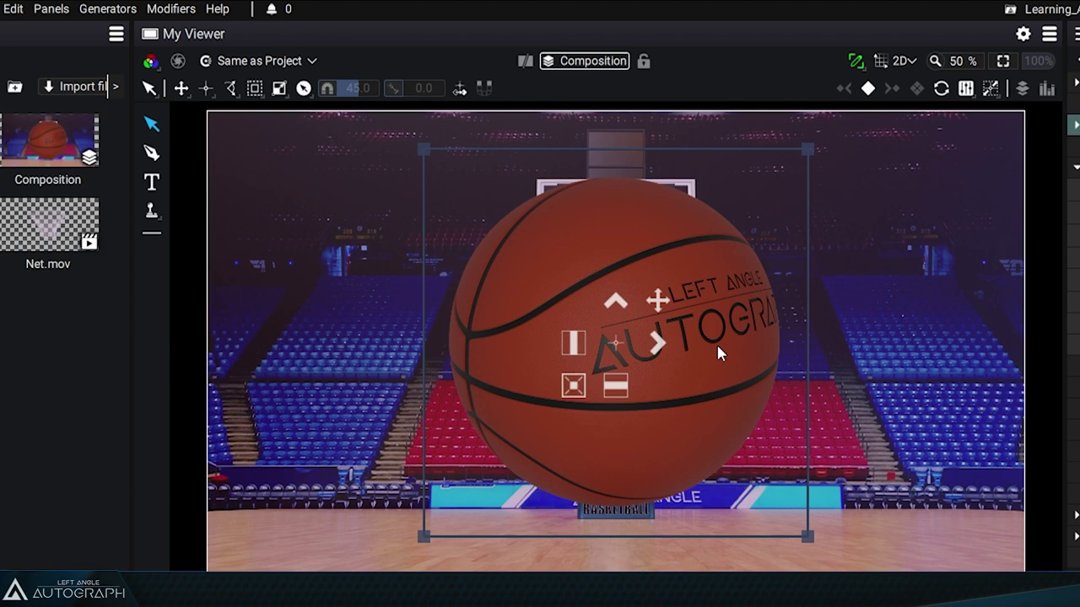
# Step: Move the ball layer freely in the composition, and shift it along its vertical axis alone
pyautogui.press('ctrl')
pyautogui.press('ctrl')
pyautogui.press('ctrl')
pyautogui.moveTo(662, 308); pyautogui.dragTo(728, 369)
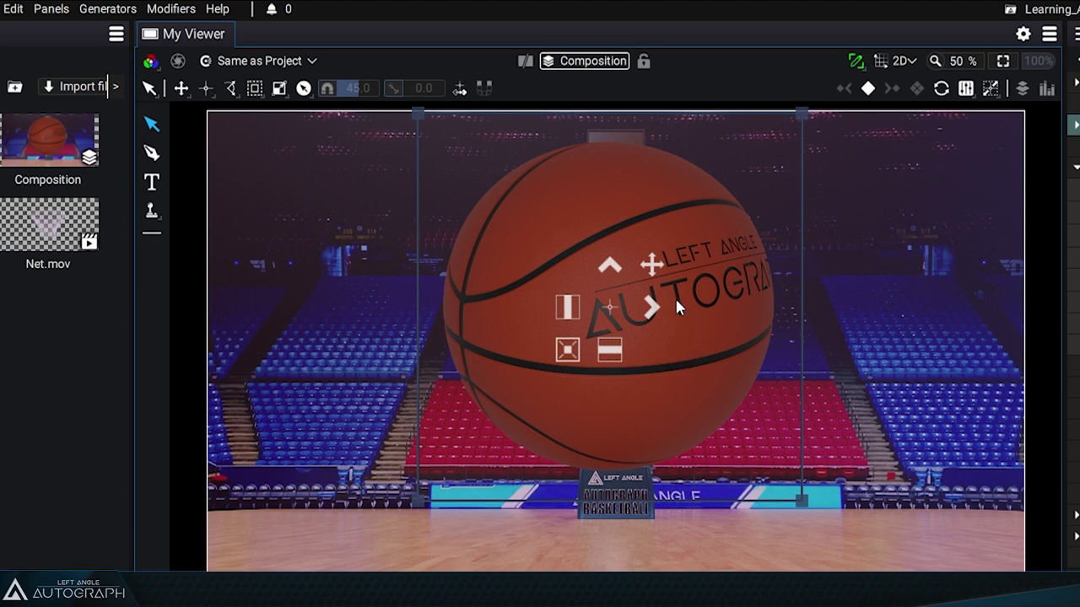
pyautogui.moveTo(666, 278); pyautogui.dragTo(645, 270)
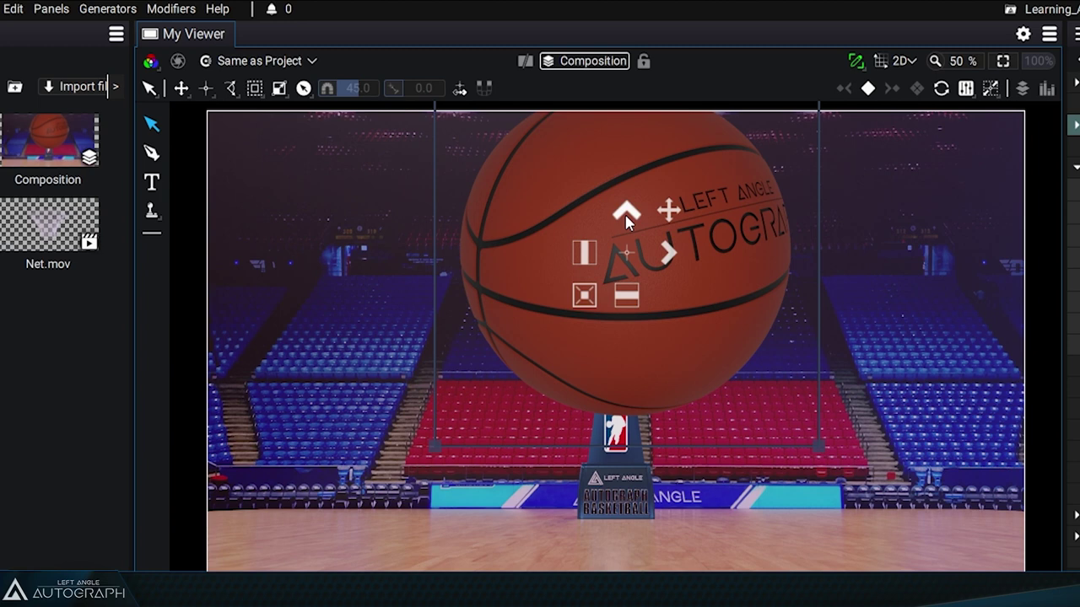
pyautogui.moveTo(626, 214); pyautogui.dragTo(643, 297)
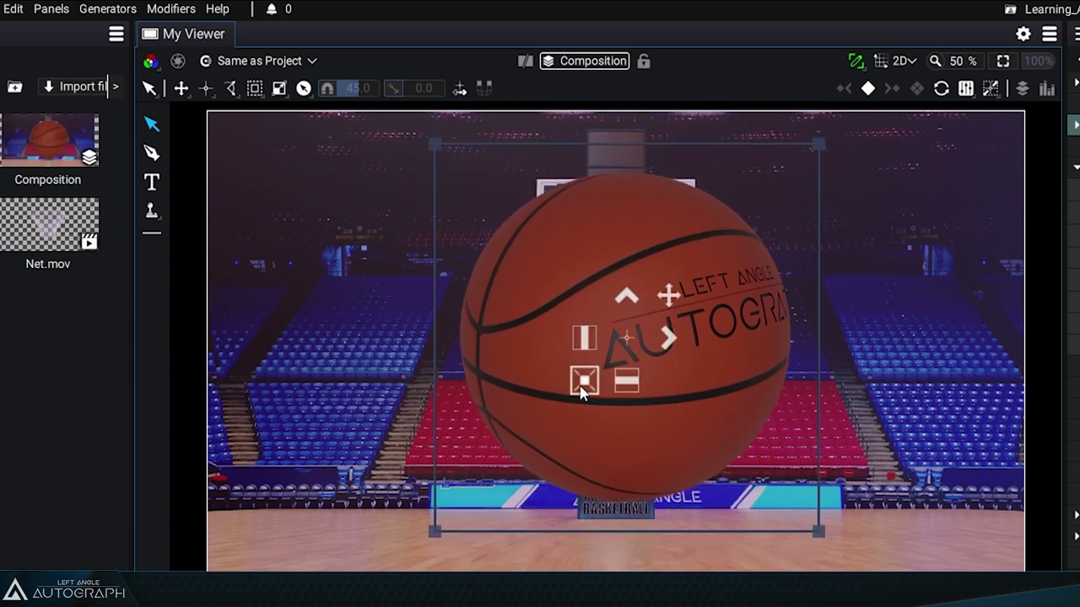
# Step: Scale the ball up uniformly, narrow its width and stretch its height with the separate scale handles
pyautogui.moveTo(588, 389); pyautogui.dragTo(659, 436)
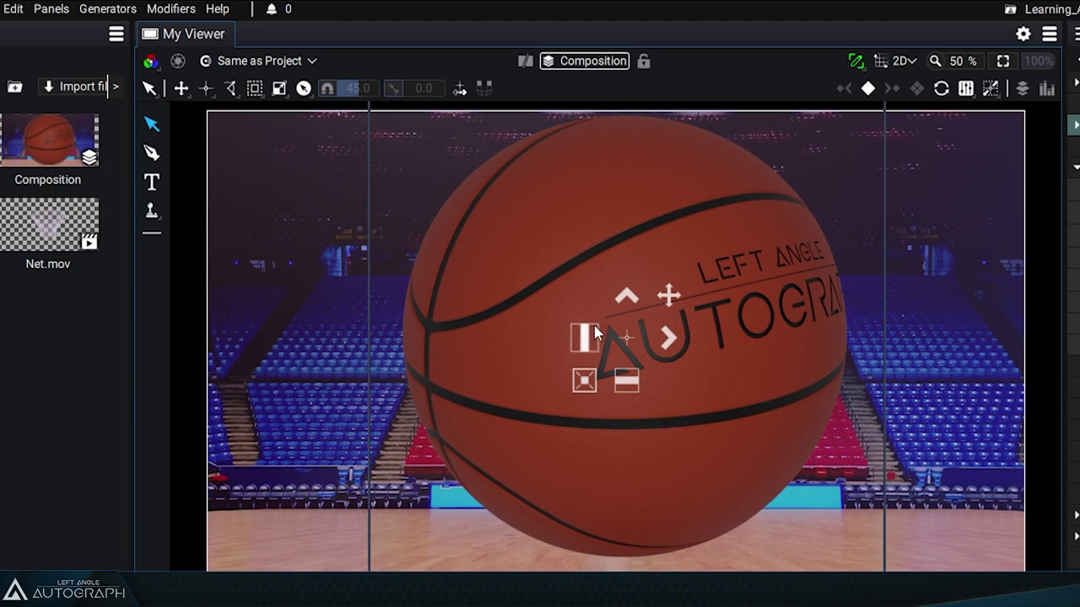
pyautogui.moveTo(581, 337)
pyautogui.mouseDown()
pyautogui.moveTo(521, 335)
pyautogui.moveTo(591, 341)
pyautogui.mouseUp()
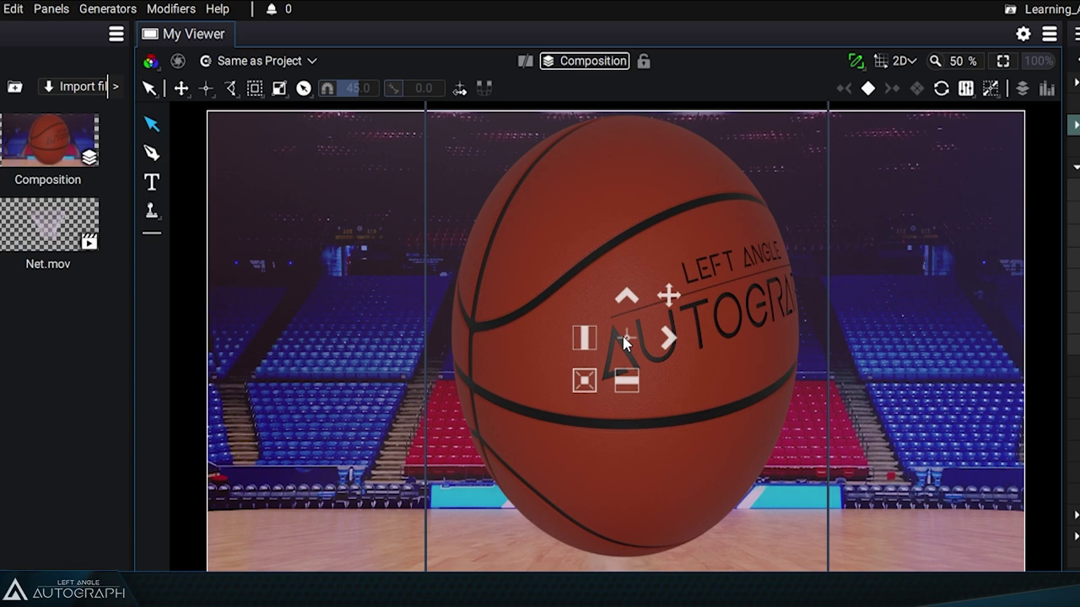
pyautogui.moveTo(627, 382)
pyautogui.mouseDown()
pyautogui.moveTo(633, 438)
pyautogui.moveTo(637, 379)
pyautogui.moveTo(636, 410)
pyautogui.moveTo(639, 390)
pyautogui.mouseUp()
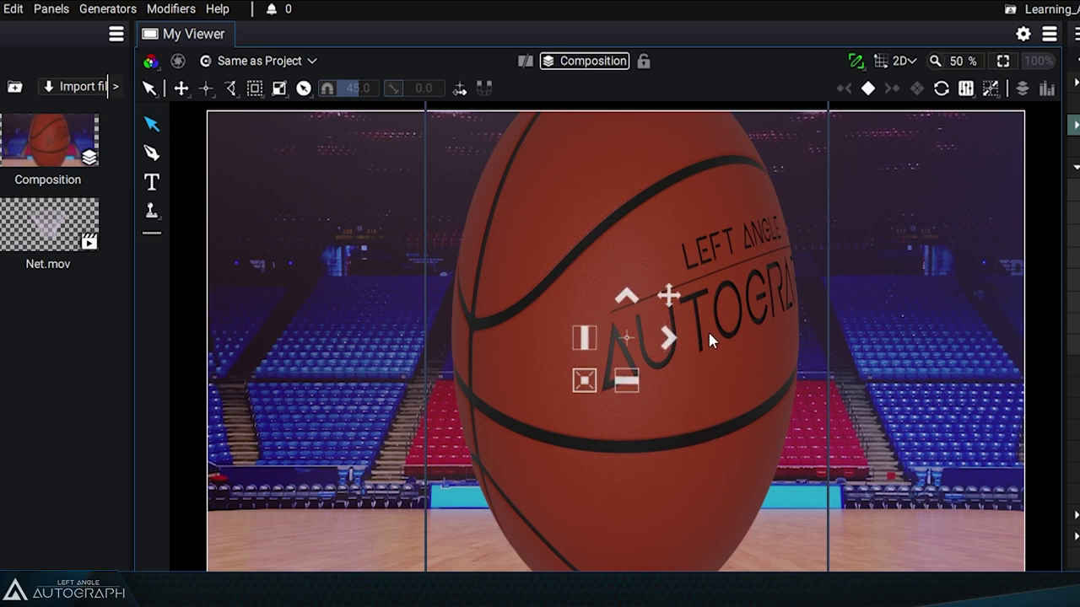
# Step: Check the ball's list of keyframed parameters and reset its transform to the defaults
pyautogui.click(966, 88)
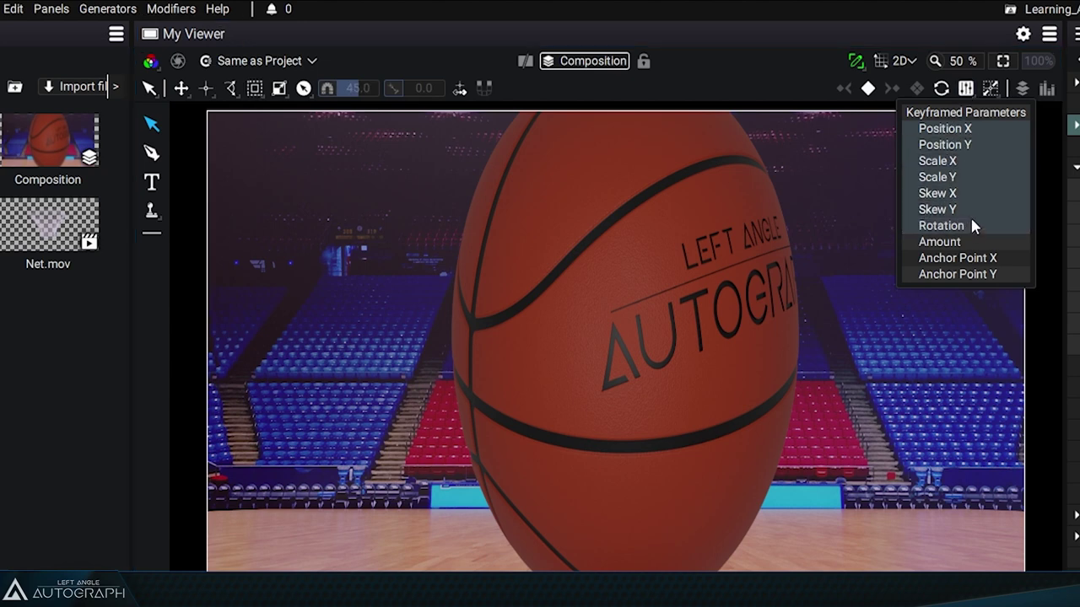
pyautogui.click(942, 87)
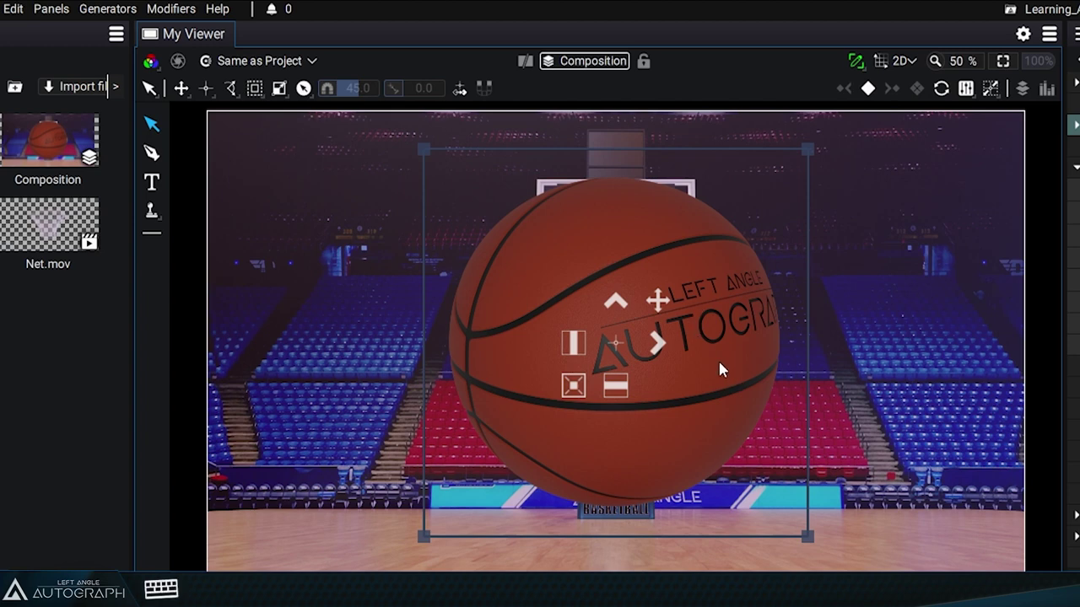
# Step: Switch the ball's handles to Rotate/Skew mode, skew it by about 0.13 and 0.32, and rotate it about 2.93 degrees
pyautogui.press('alt')
pyautogui.press('alt')
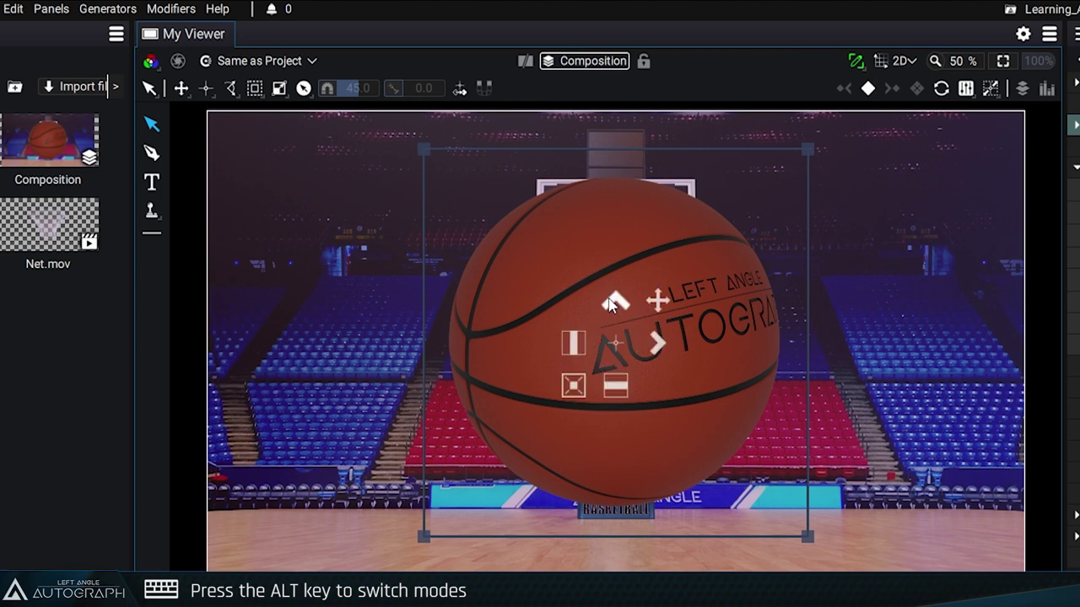
pyautogui.press('alt')
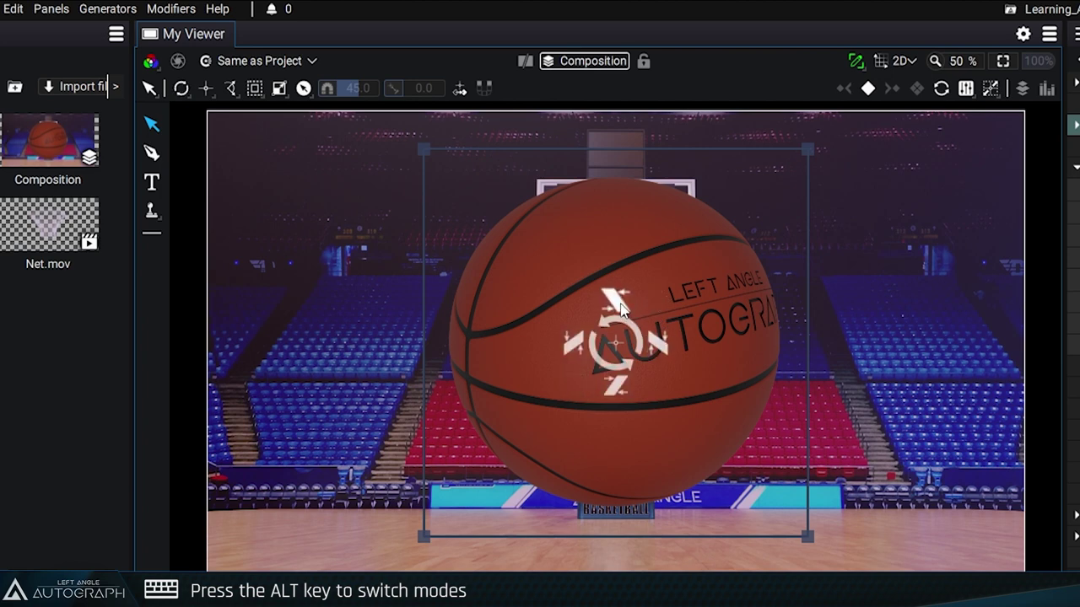
pyautogui.moveTo(622, 311)
pyautogui.mouseDown()
pyautogui.moveTo(615, 301)
pyautogui.moveTo(617, 310)
pyautogui.mouseUp()
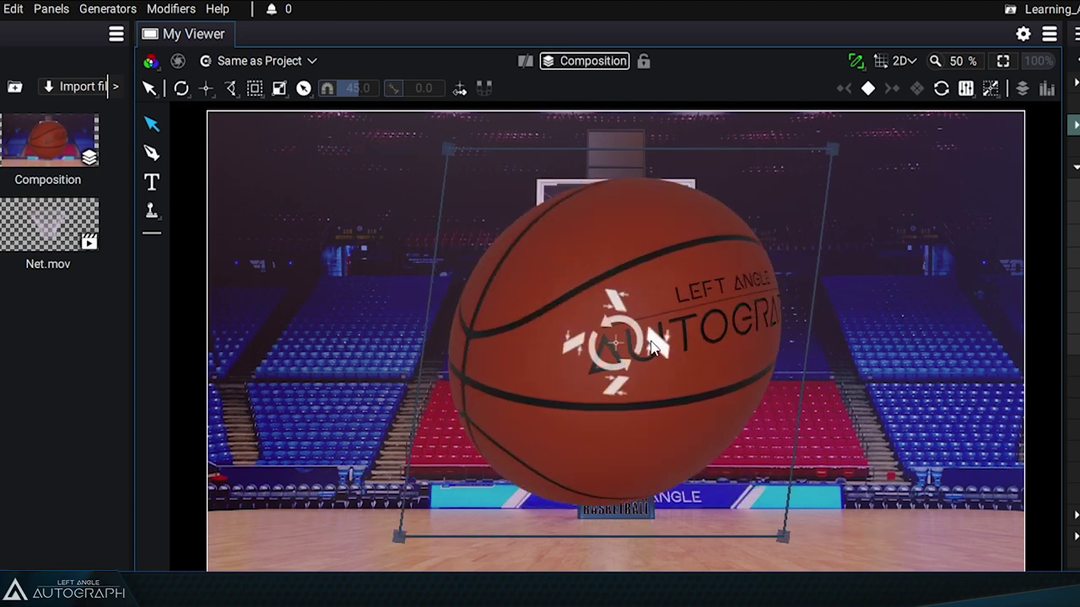
pyautogui.moveTo(652, 343)
pyautogui.mouseDown()
pyautogui.moveTo(651, 354)
pyautogui.moveTo(655, 340)
pyautogui.mouseUp()
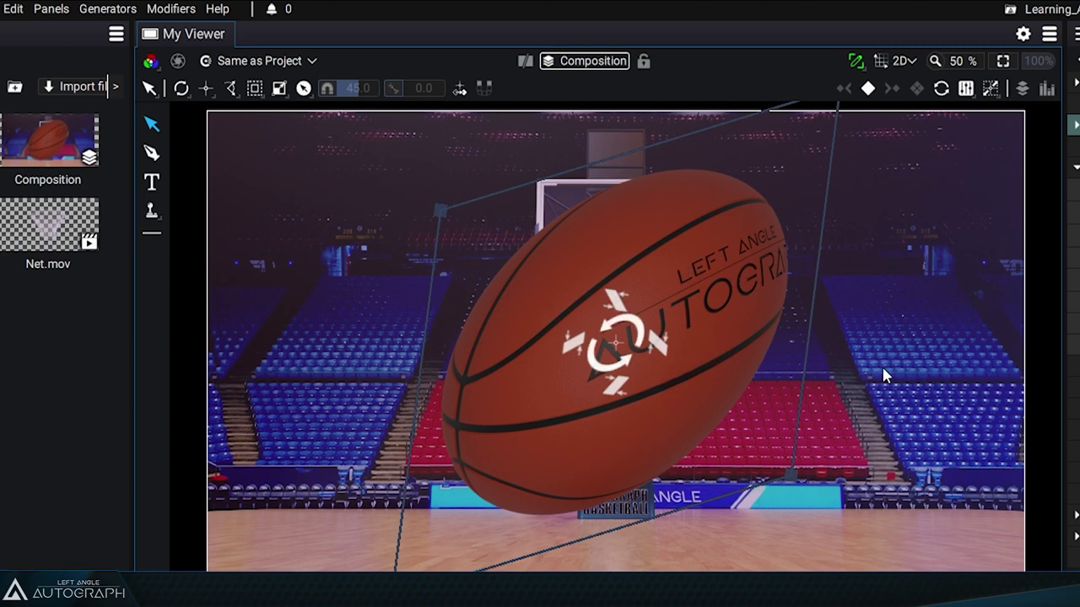
pyautogui.moveTo(917, 373); pyautogui.dragTo(892, 331)
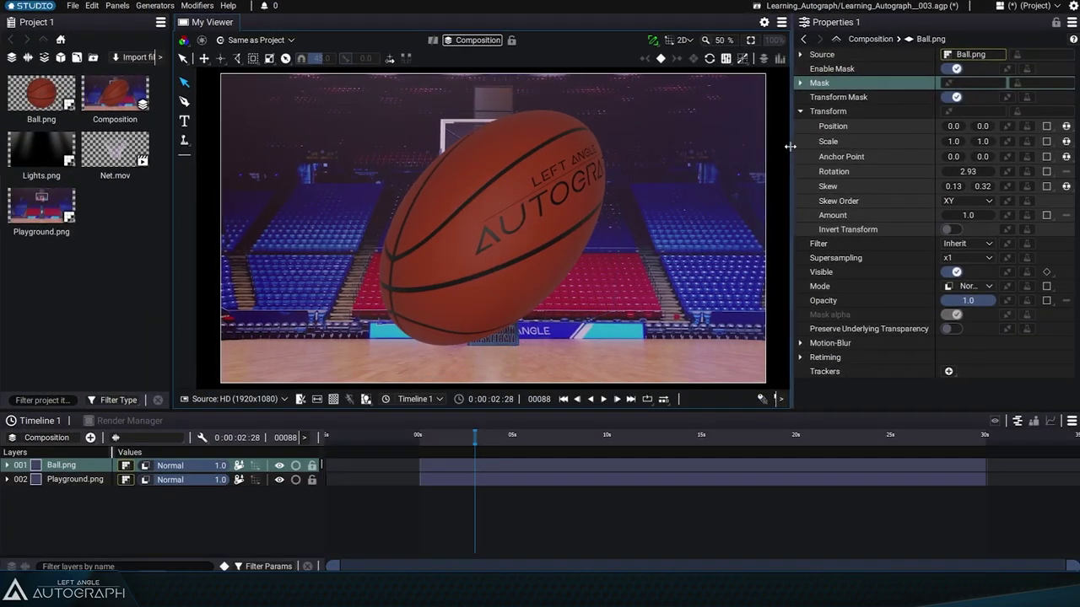
# Step: Widen the layer properties area, and collapse and re-expand the Transform group
pyautogui.moveTo(789, 145); pyautogui.dragTo(750, 146)
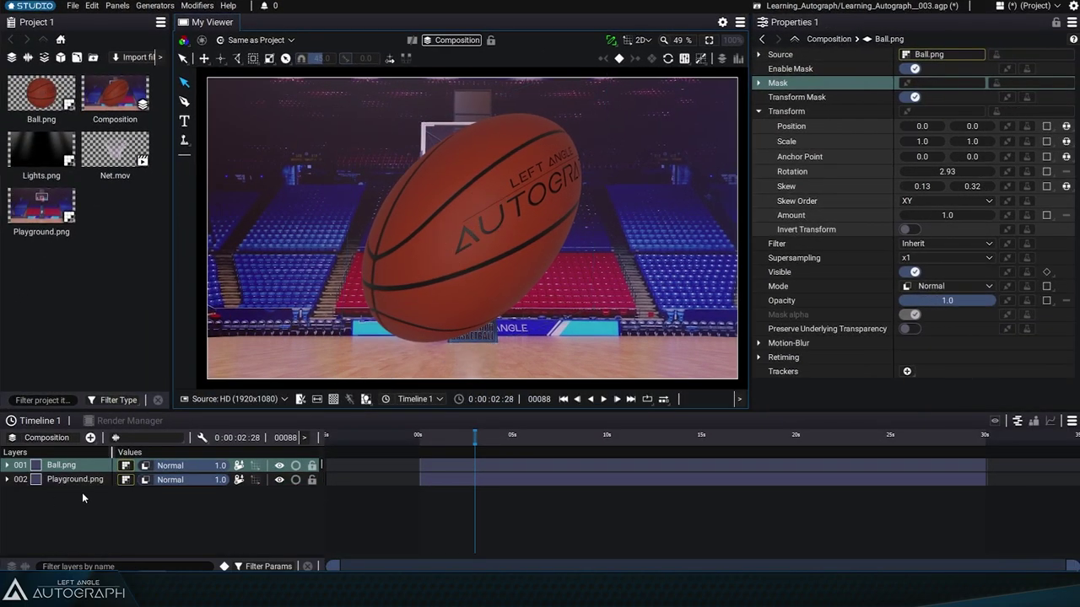
pyautogui.click(759, 111)
pyautogui.click(759, 111)
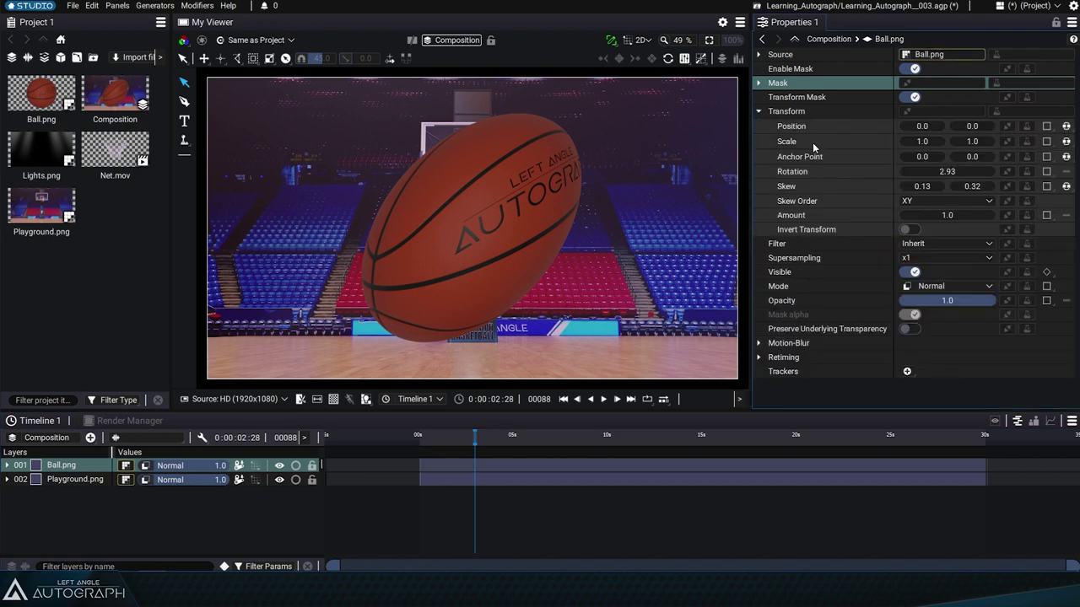
# Step: Rotate the ball to about -10.72, move it to about -225.73, 93.61, and set its X skew to about 0.07
pyautogui.click(521, 194)
pyautogui.moveTo(632, 170)
pyautogui.mouseDown()
pyautogui.moveTo(622, 300)
pyautogui.moveTo(651, 239)
pyautogui.moveTo(648, 164)
pyautogui.mouseUp()
pyautogui.press('w')
pyautogui.moveTo(510, 195); pyautogui.dragTo(409, 175)
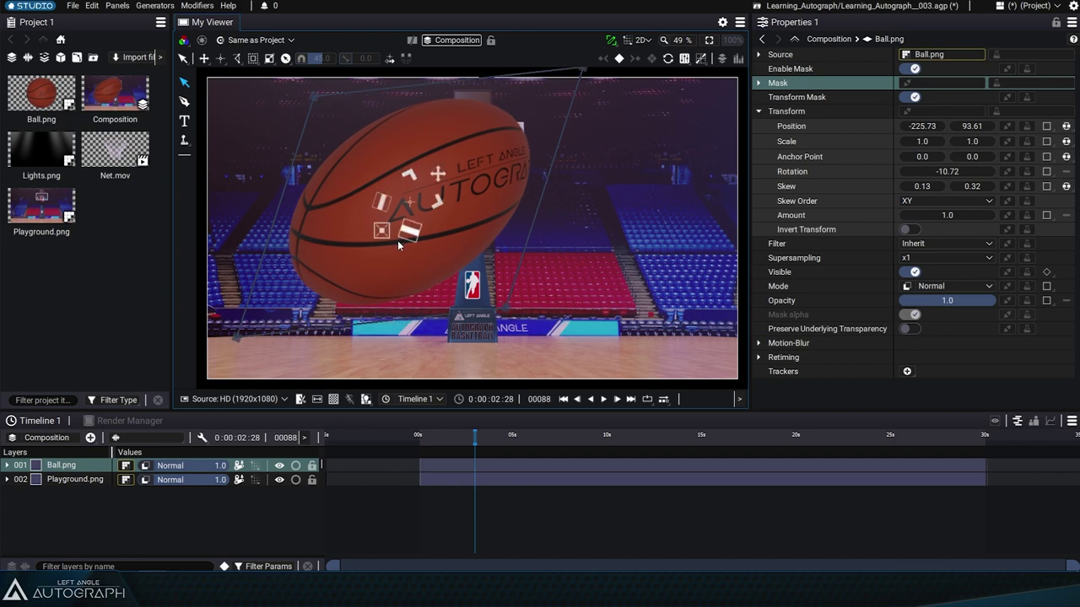
pyautogui.moveTo(409, 230); pyautogui.dragTo(417, 232)
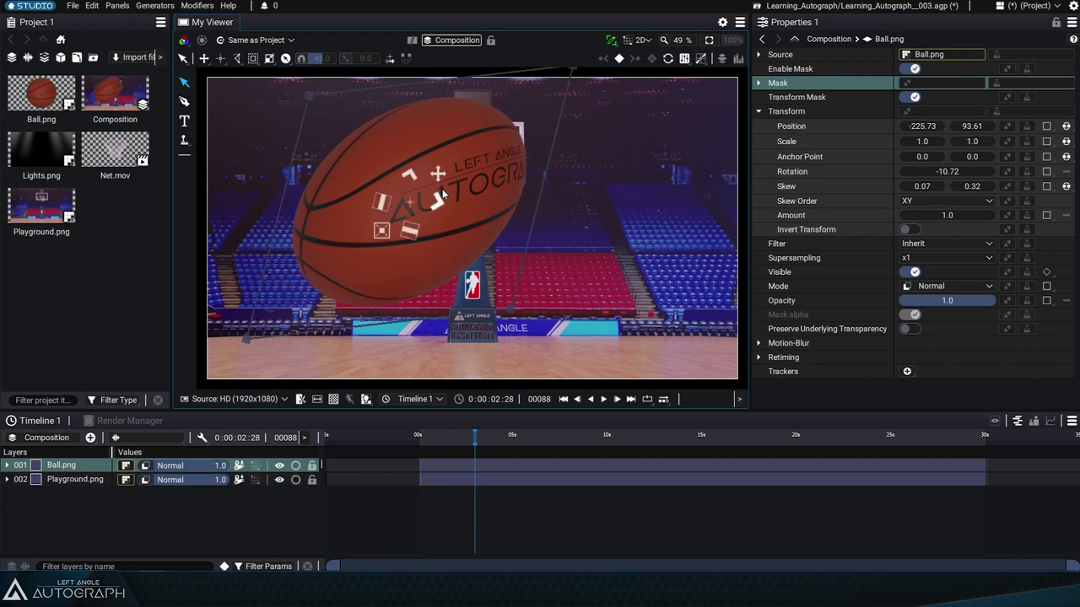
# Step: Review which transform parameters are keyframed and restore the ball's position, rotation and skew to 0
pyautogui.click(701, 58)
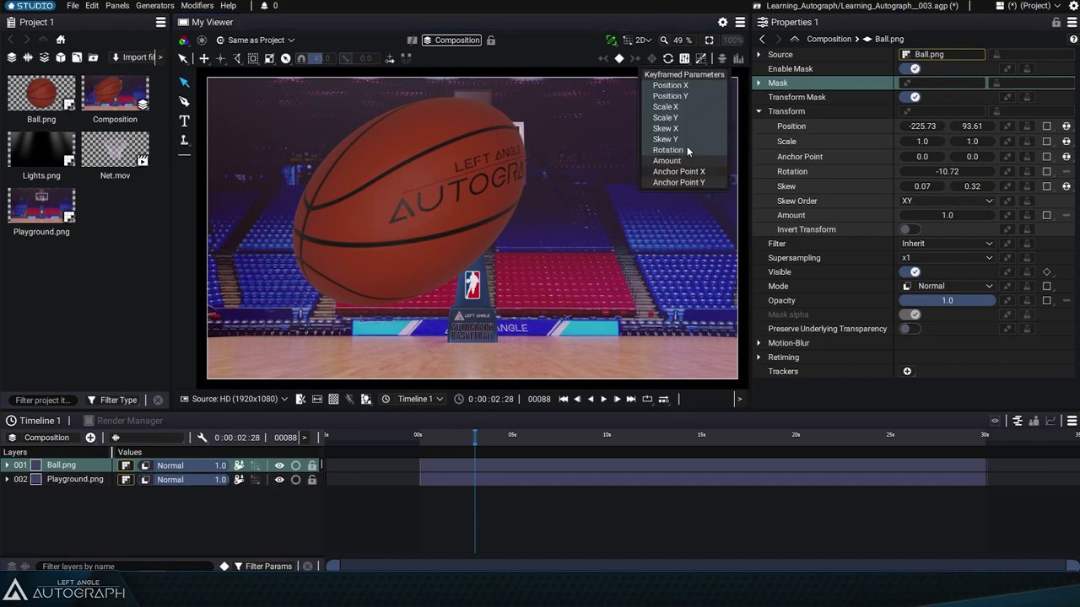
pyautogui.click(670, 61)
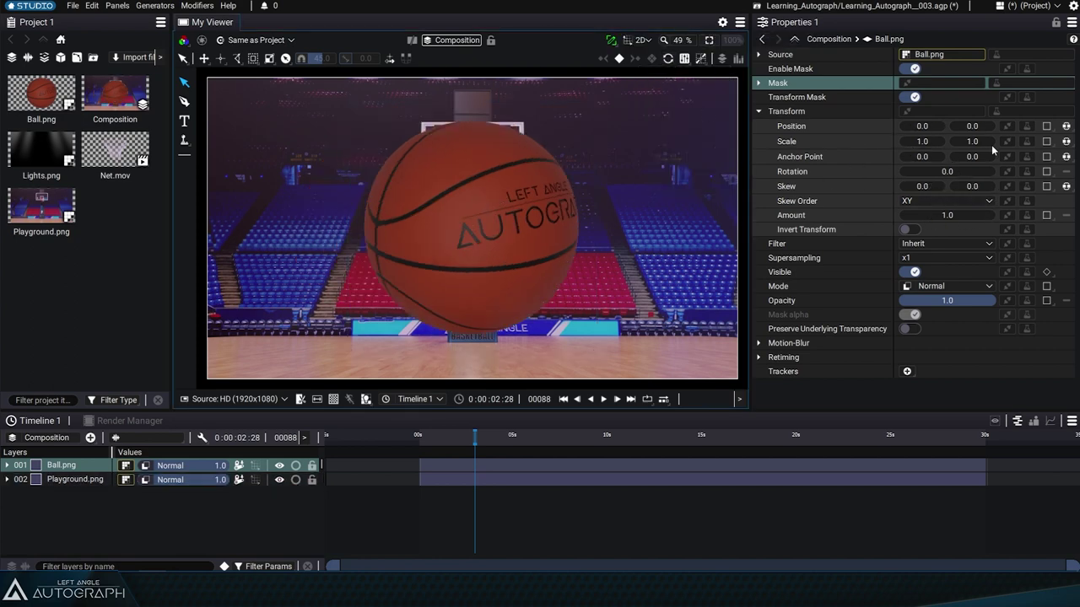
# Step: Reposition the ball with the free move handle so it sits slightly left of the composition's centre
pyautogui.moveTo(672, 215)
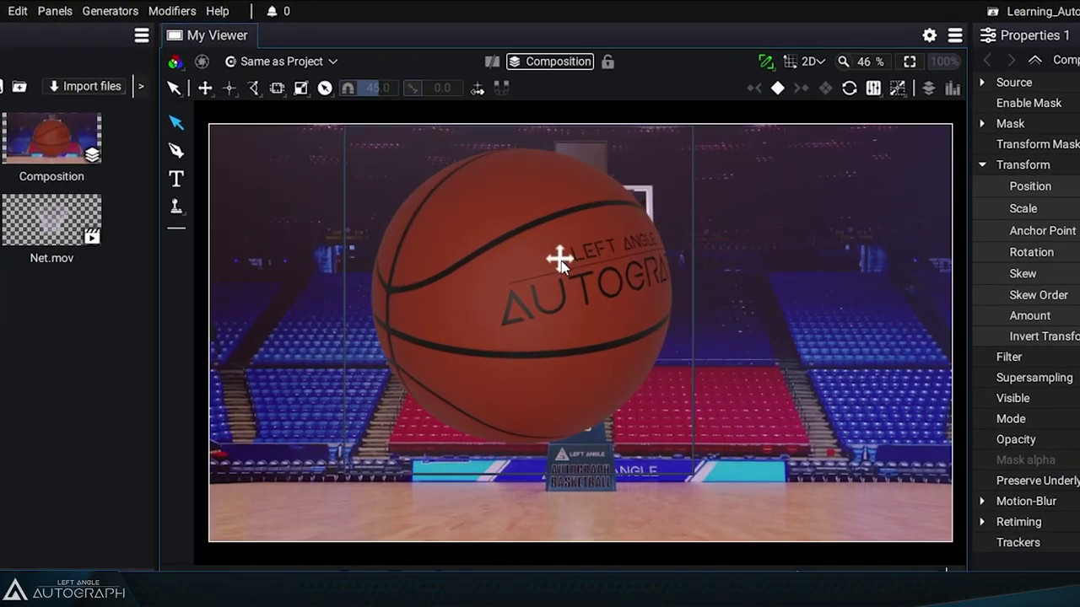
pyautogui.moveTo(500, 199); pyautogui.dragTo(538, 198)
pyautogui.moveTo(683, 297); pyautogui.dragTo(619, 307)
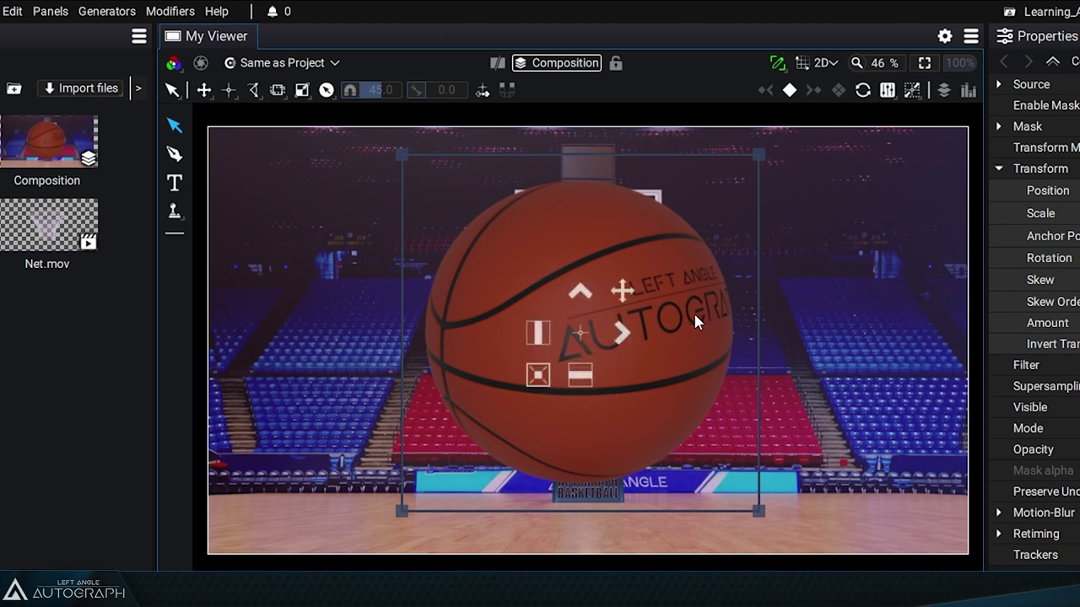
# Step: Toggle the ball's transform handles to Rotate/Skew and back to Move/Scale
pyautogui.click(203, 90)
pyautogui.press('ctrl')
pyautogui.press('ctrl')
pyautogui.press('ctrl')
pyautogui.press('ctrl')
pyautogui.press('ctrl')
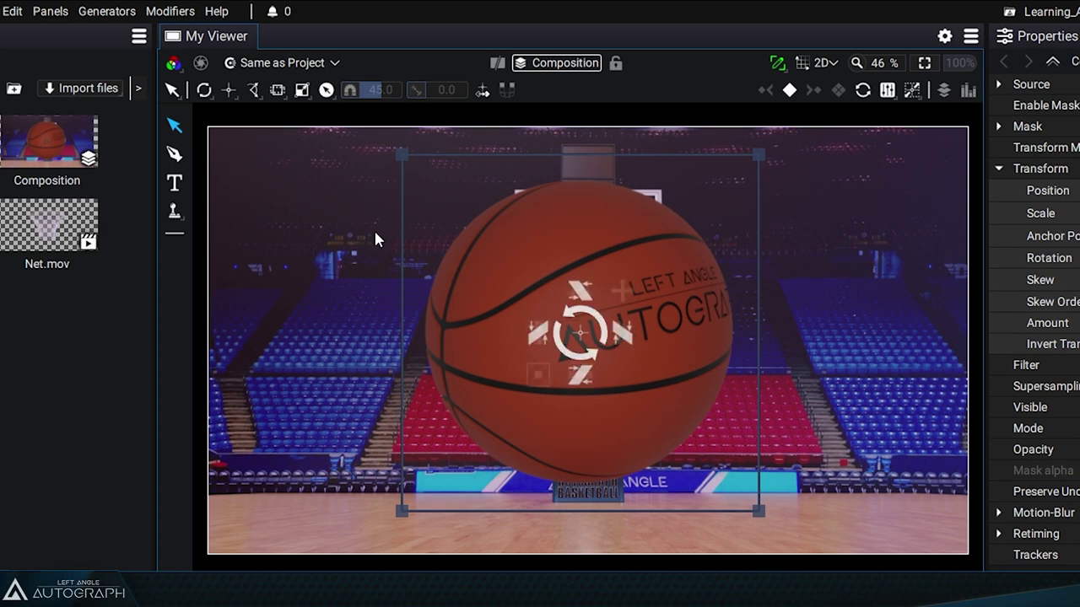
pyautogui.press('w')
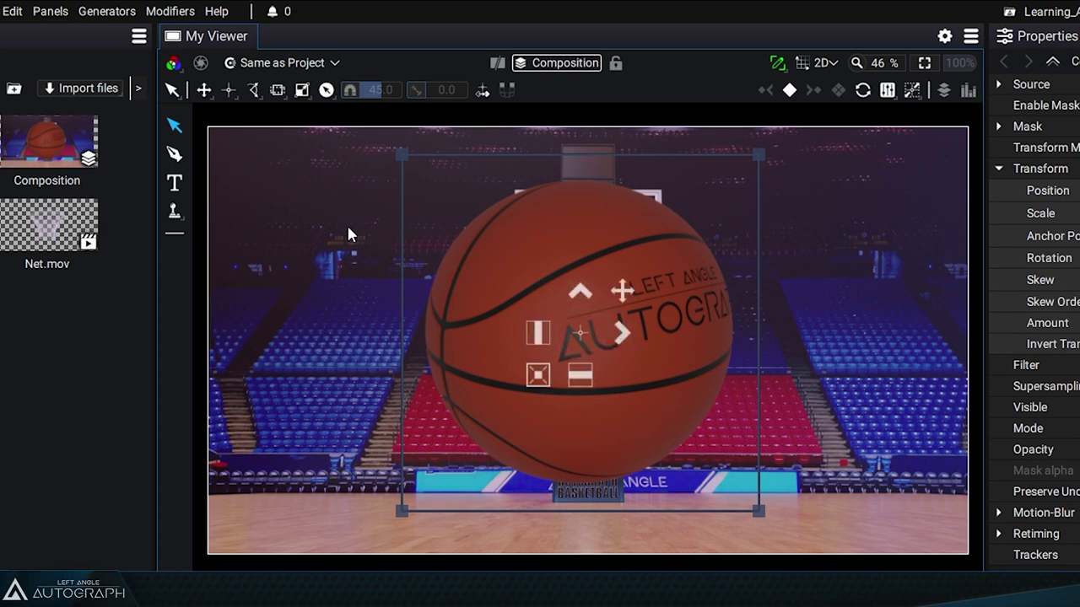
# Step: Choose Rotate/Skew as the handle mode for the ball, and return it to Move/Scale
pyautogui.click(203, 91)
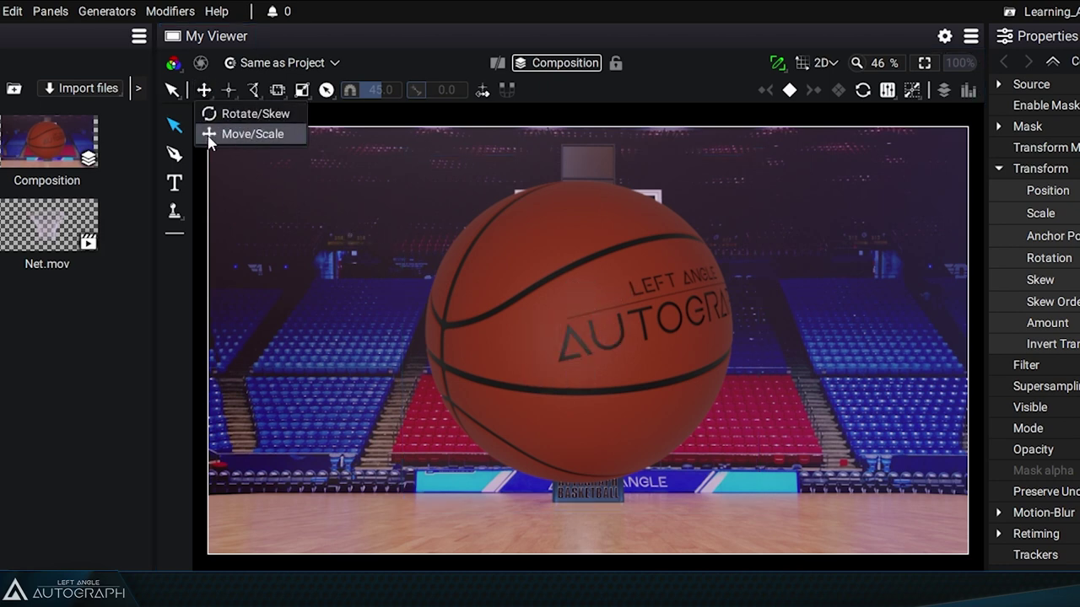
pyautogui.click(257, 115)
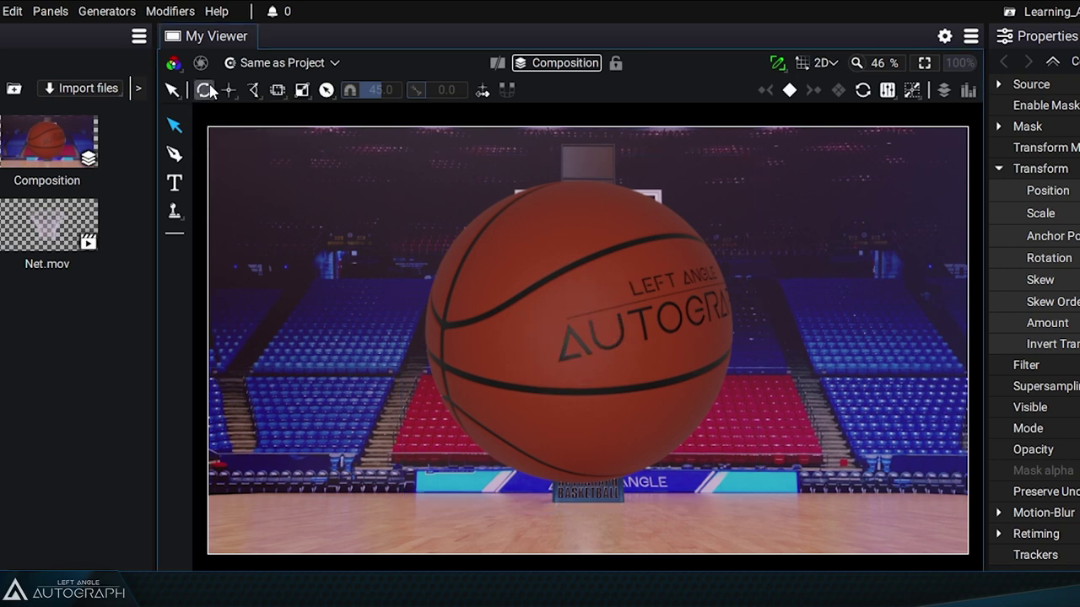
pyautogui.click(204, 90)
pyautogui.click(325, 252)
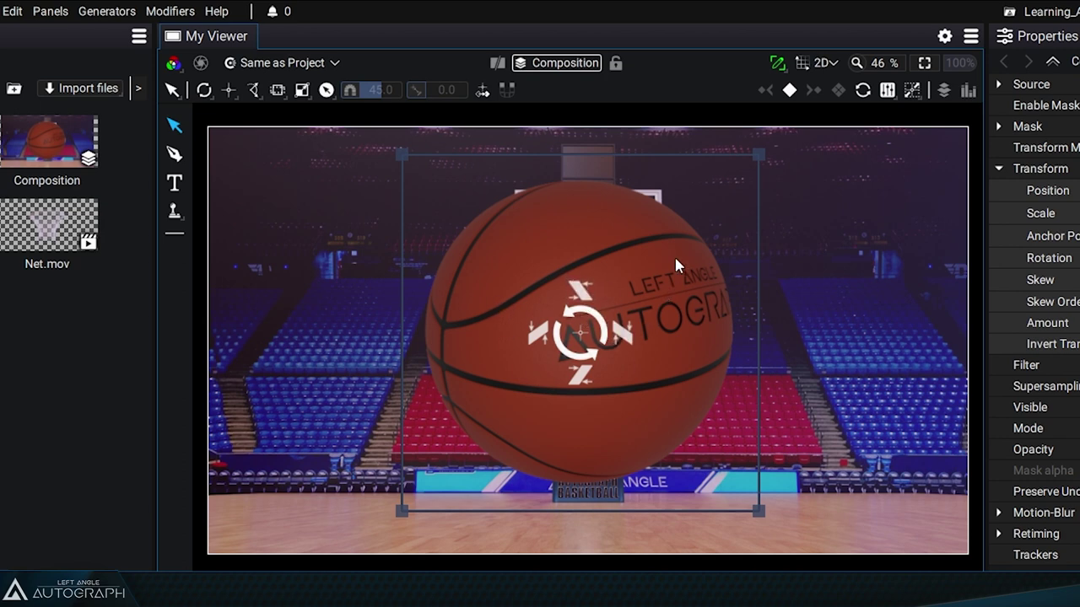
pyautogui.press('w')
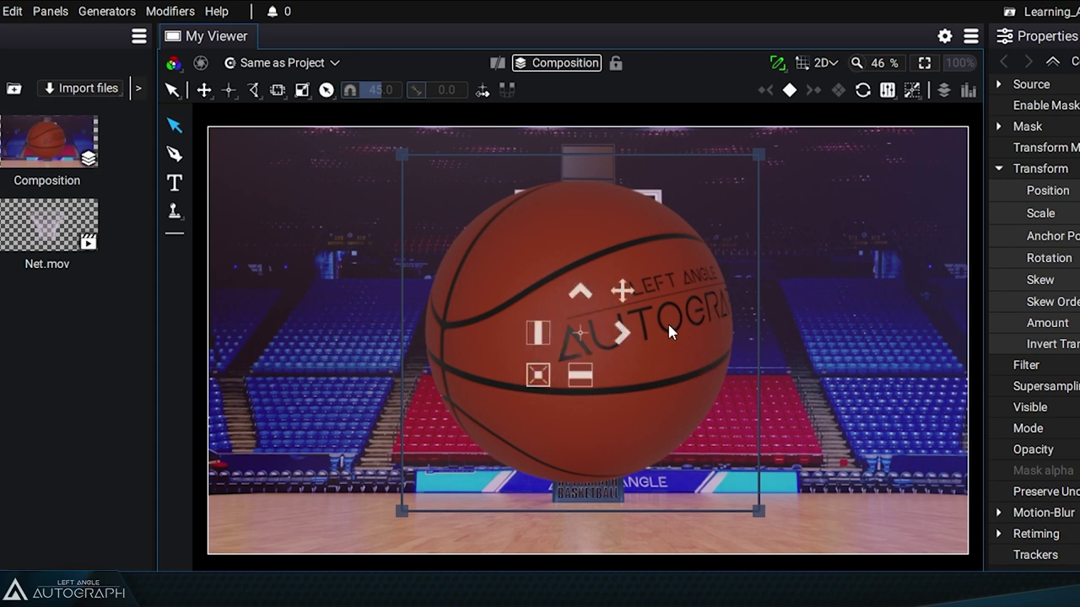
# Step: Shift the ball slightly down and to the left, keeping Move/Scale as the handle mode
pyautogui.moveTo(682, 301)
pyautogui.mouseDown()
pyautogui.moveTo(673, 256)
pyautogui.moveTo(687, 318)
pyautogui.mouseUp()
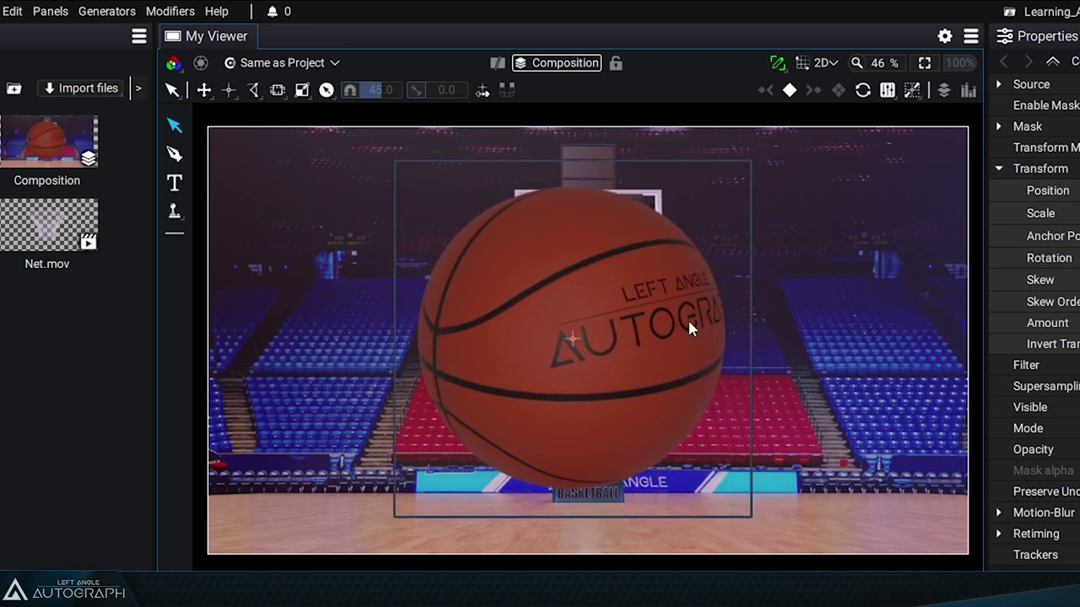
pyautogui.click(203, 89)
pyautogui.click(230, 134)
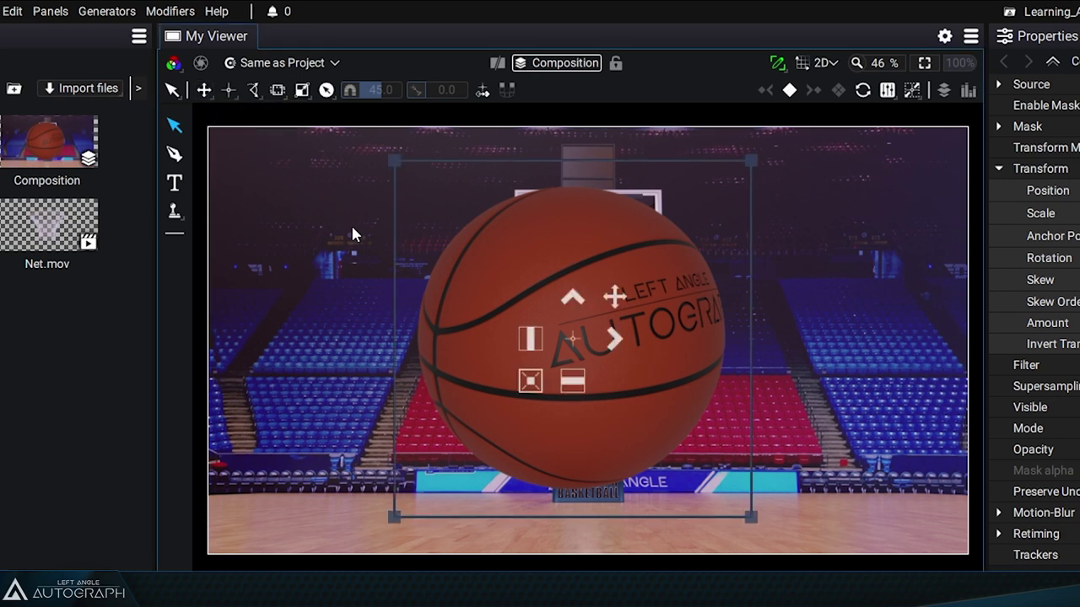
# Step: Set the transform handle mode to Rotate/Skew once more, and change it back to Move/Scale
pyautogui.click(211, 89)
pyautogui.click(232, 118)
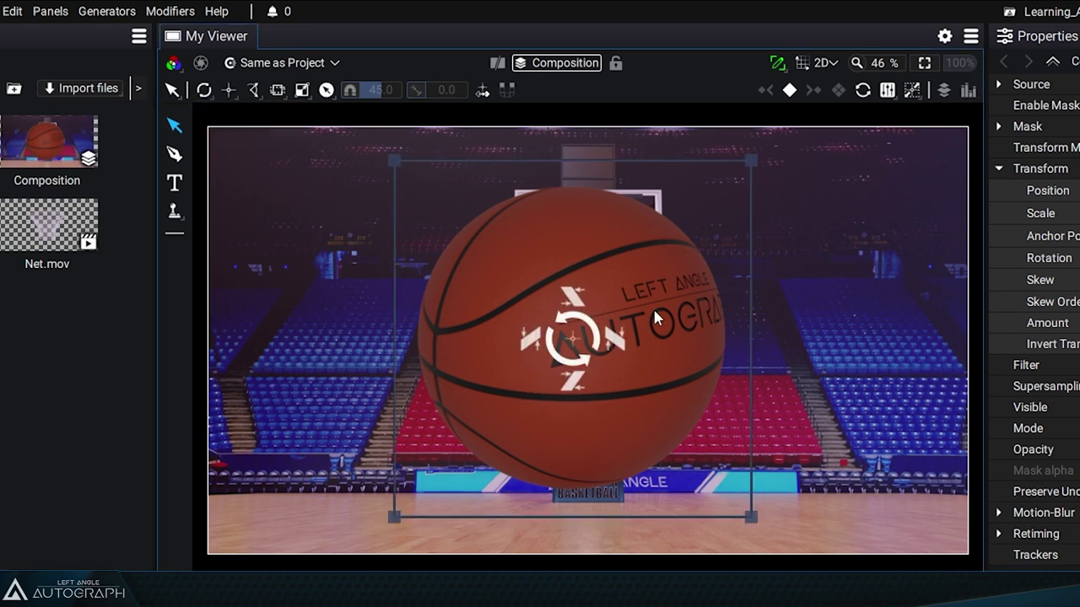
pyautogui.click(204, 90)
pyautogui.click(226, 135)
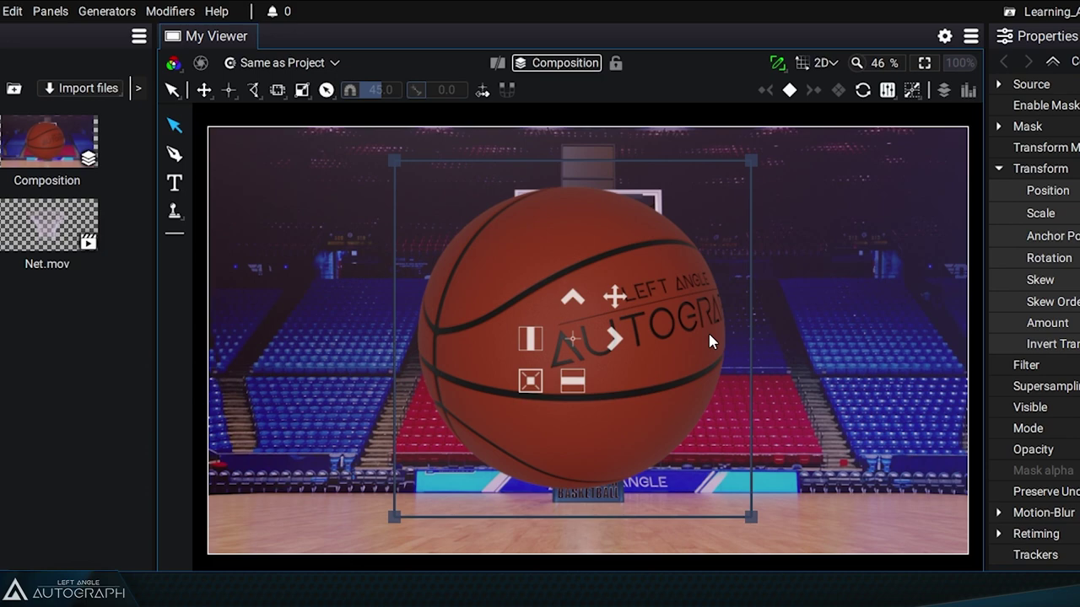
# Step: Temporarily switch to Rotate/Skew mode and rotate the ball by about 6 degrees
pyautogui.press('ctrl')
pyautogui.press('ctrl')
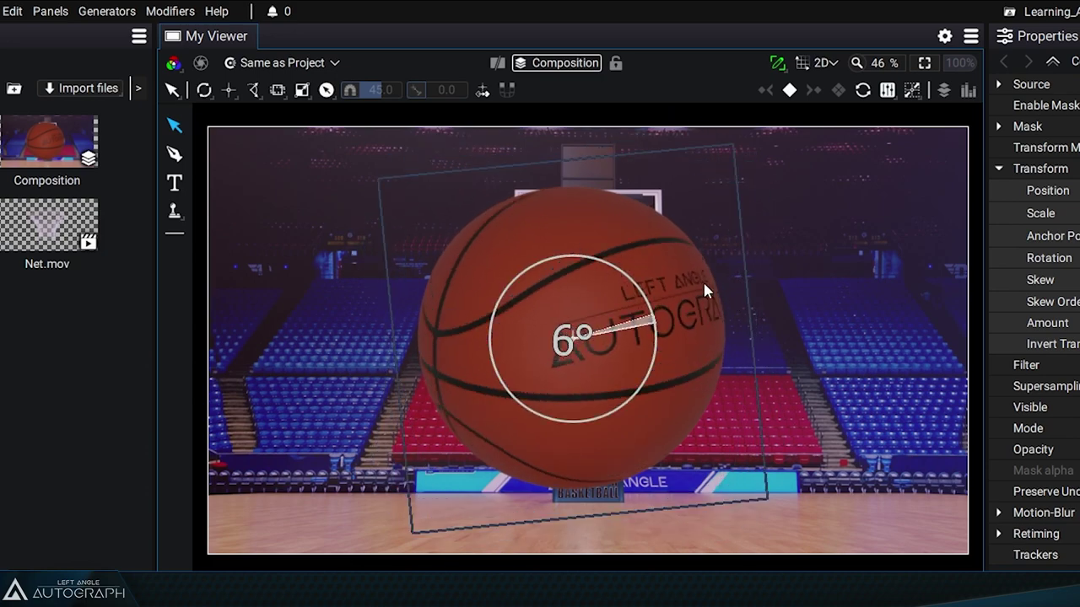